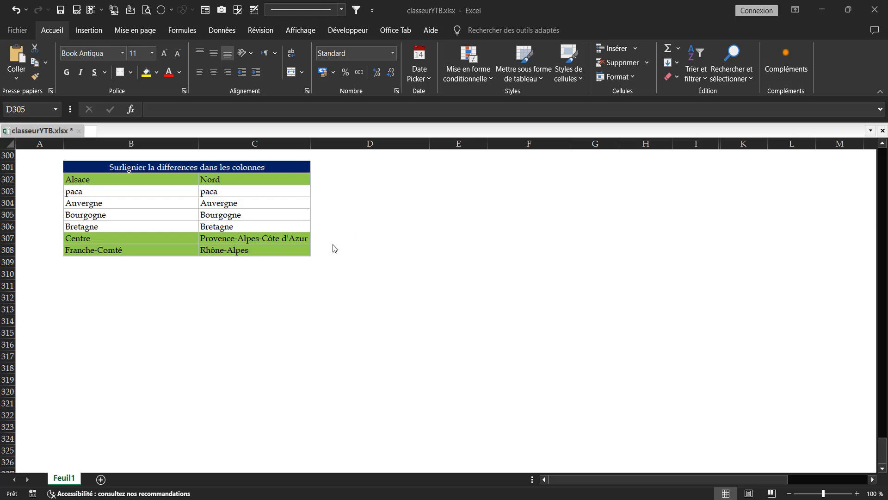
Look over the example tables above the column-difference table, which highlight cells starting or ending with given letters
click(374, 233)
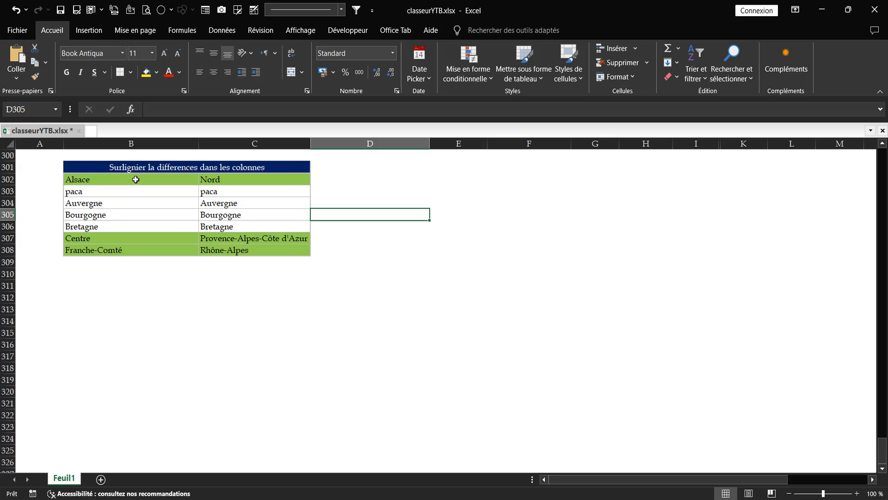
scroll(389, 222, up, 1)
scroll(389, 222, up, 5)
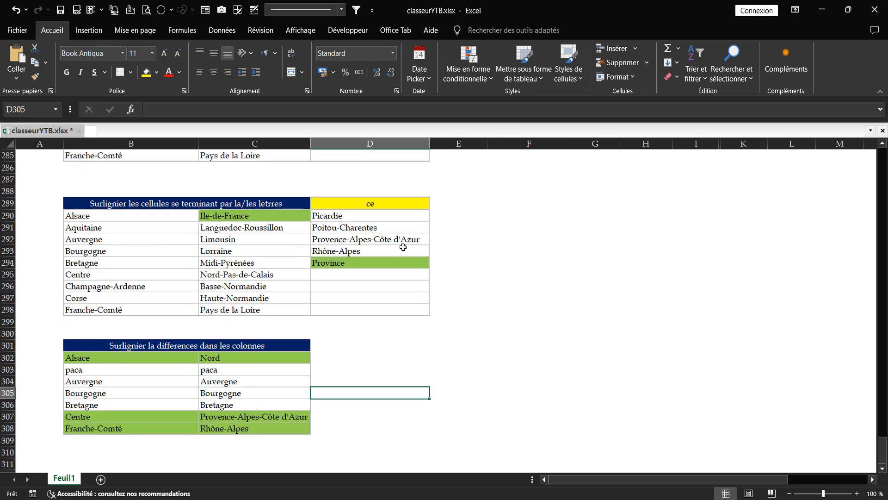
scroll(515, 286, up, 1)
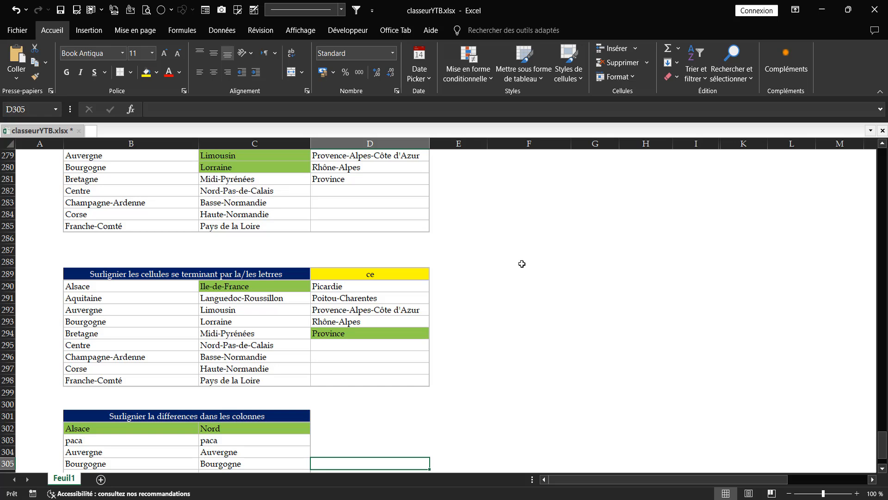
scroll(521, 261, up, 2)
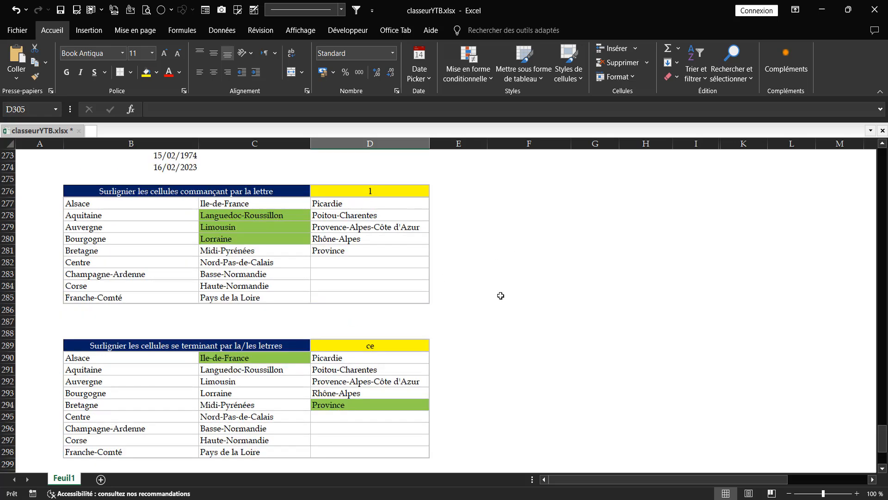
scroll(497, 310, down, 2)
scroll(497, 314, down, 7)
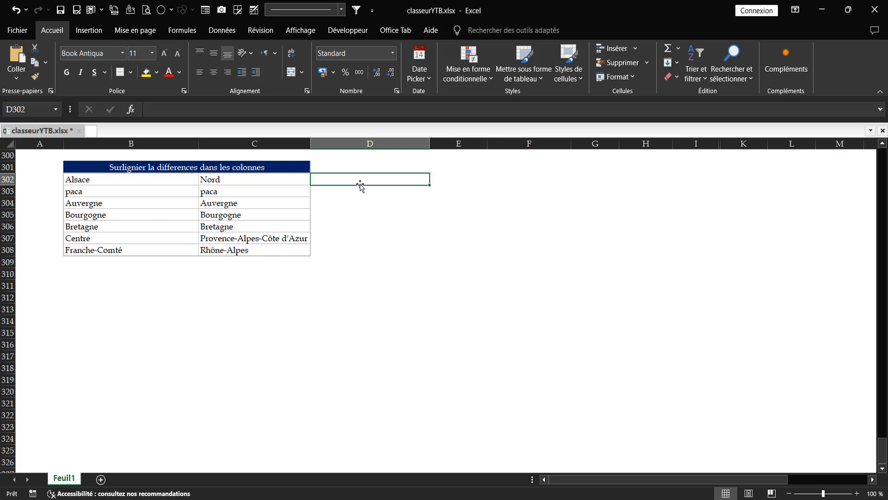
Enter the comparison formula =$B302<>$C302 in cell D302, with both column references locked
text(=)
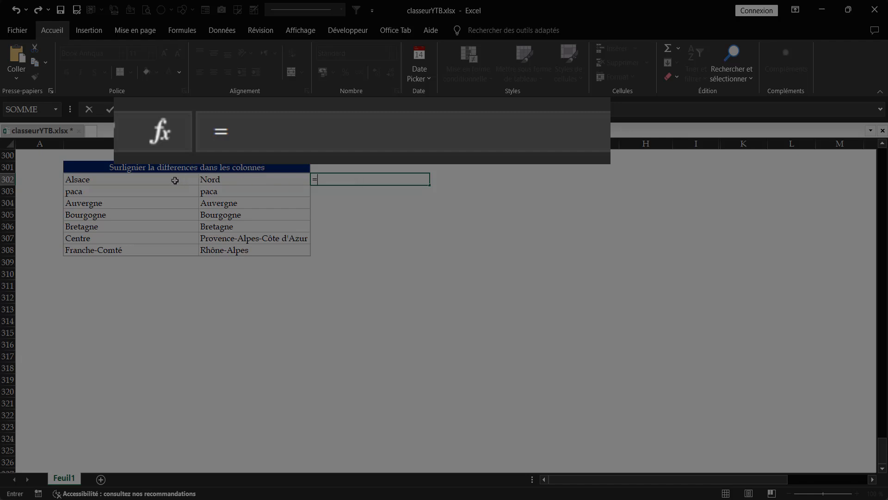
click(175, 181)
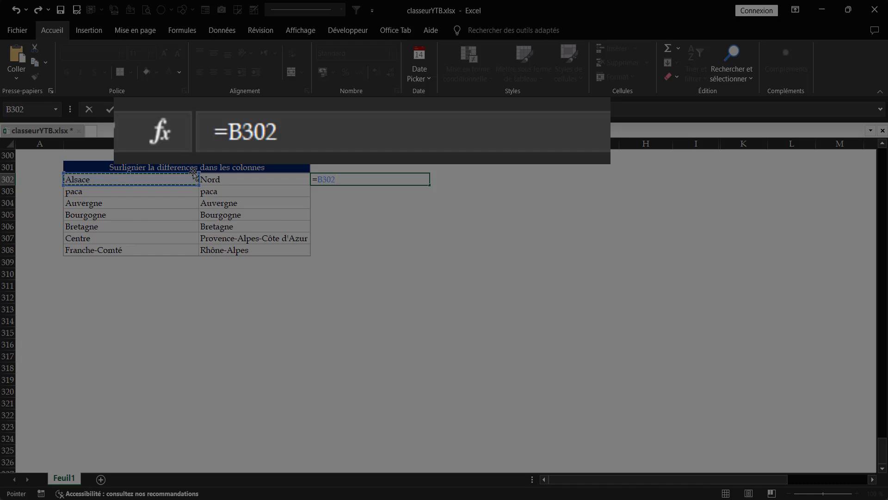
key(F4)
key(F4)
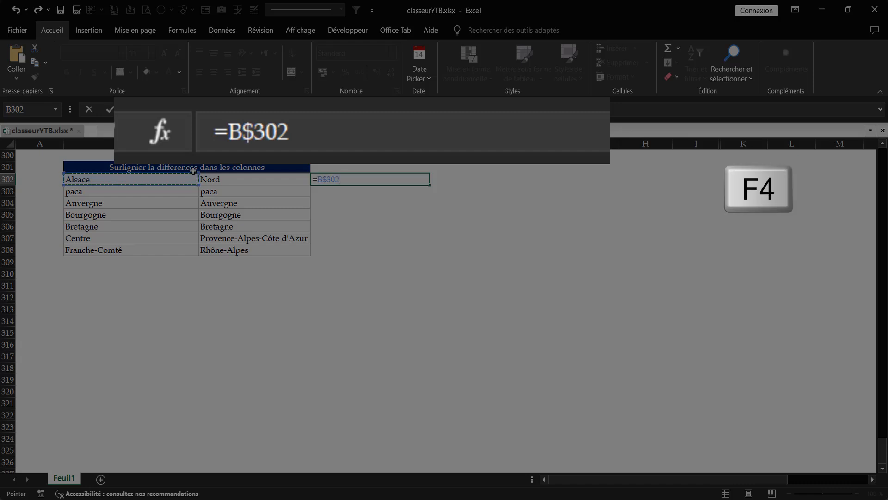
key(F4)
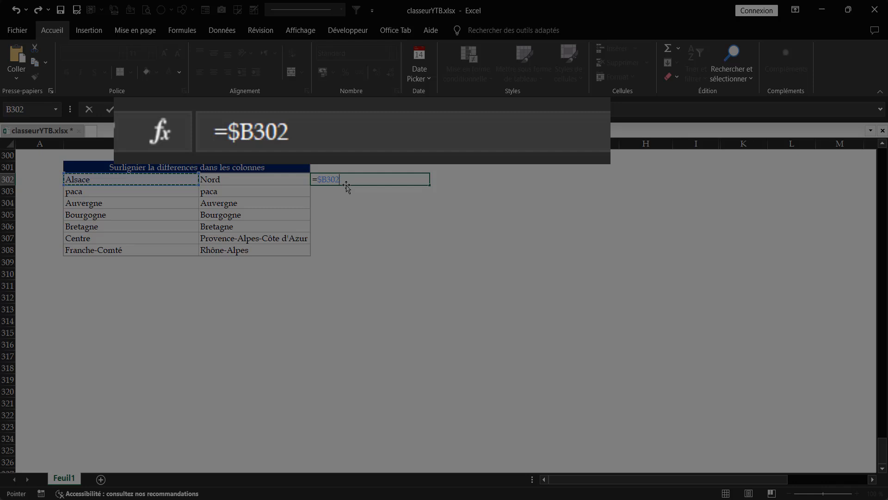
text(<)
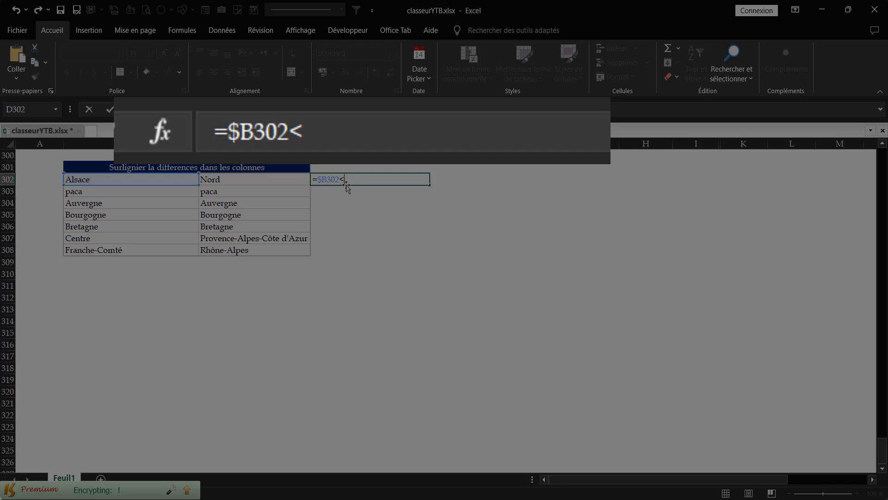
text(>)
click(246, 179)
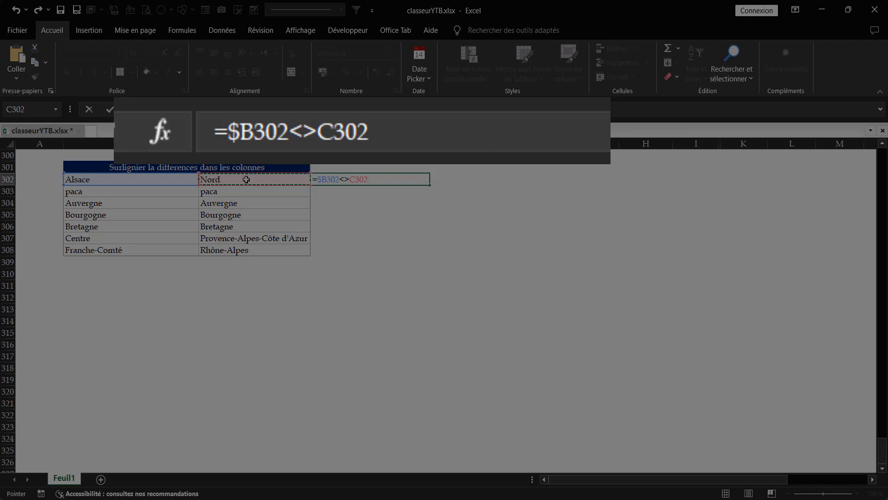
key(F4)
key(F4)
key(F4)
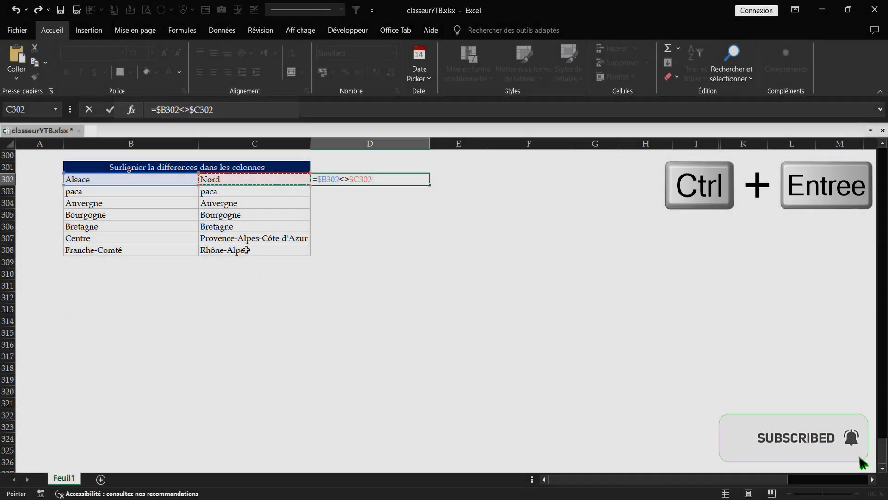
key(ctrl+Return)
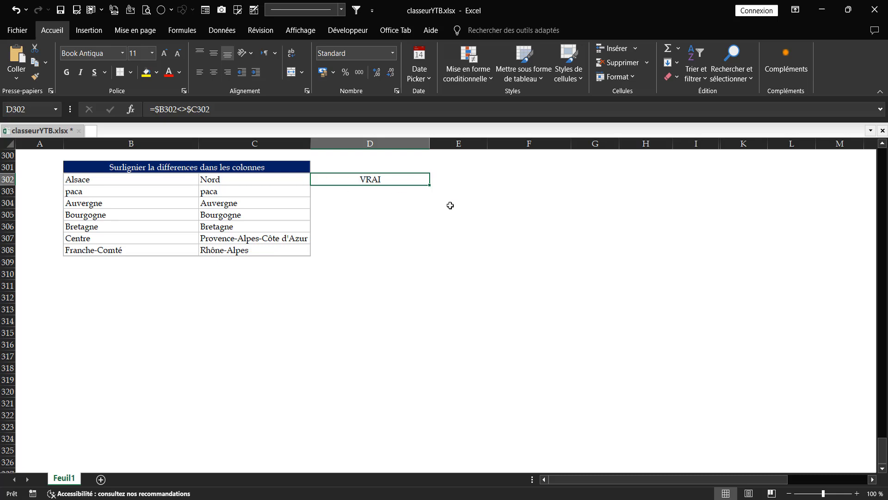
Fill the comparison formula down to D308 and copy the text of the formula in D302
mouse_move(428, 185)
mouse_down()
mouse_move(427, 251)
mouse_move(433, 189)
mouse_up()
double_click(431, 185)
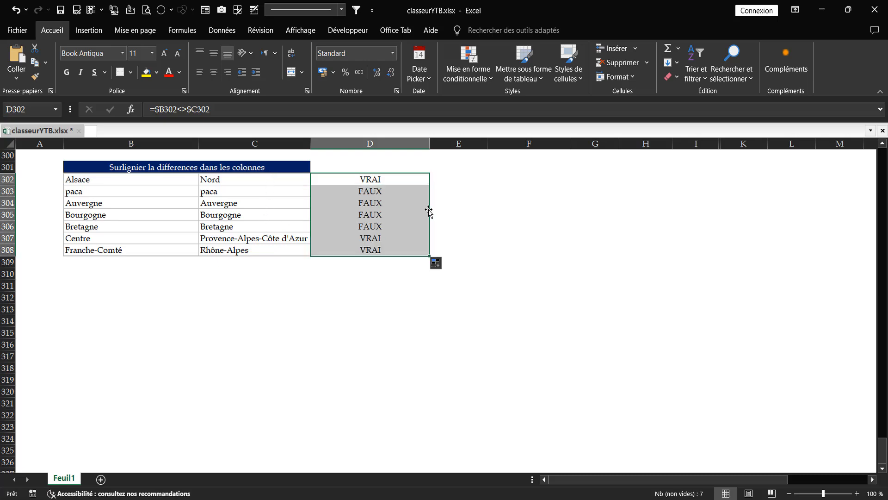
click(381, 178)
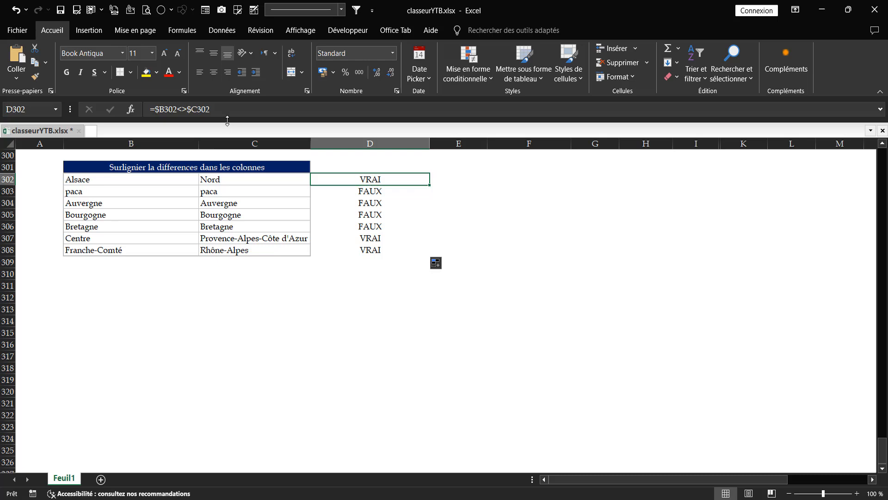
click(210, 110)
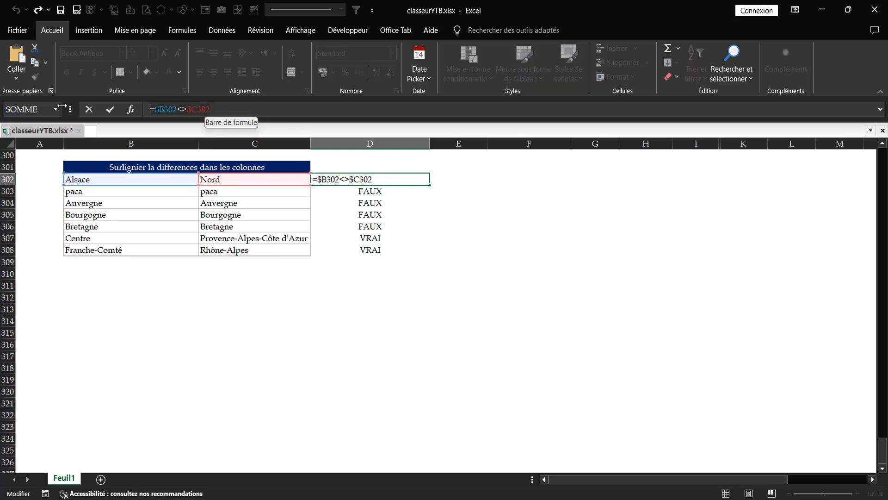
click(110, 110)
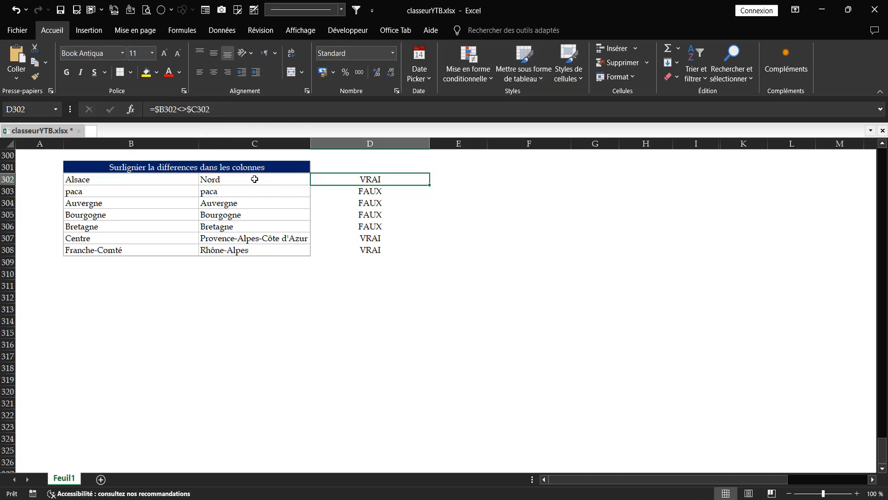
Create a formula-based conditional formatting rule for B302:C308 using =$B302<>$C302
drag(92, 181, 255, 254)
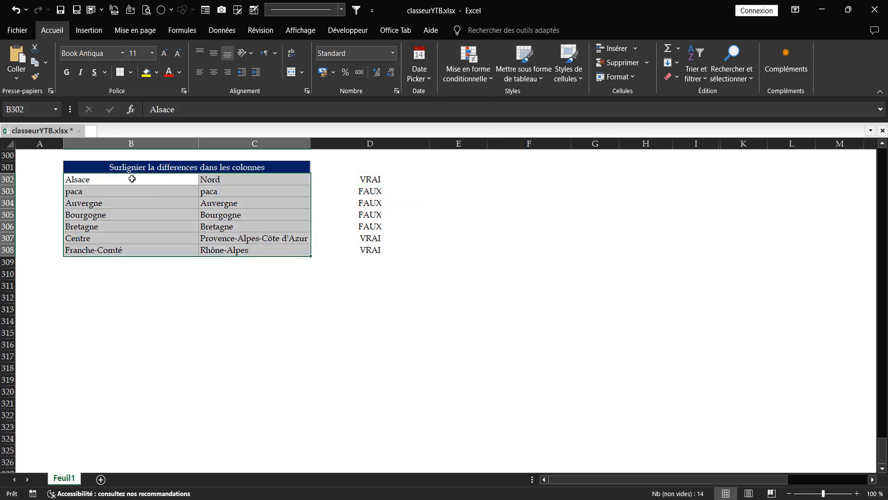
drag(131, 179, 277, 252)
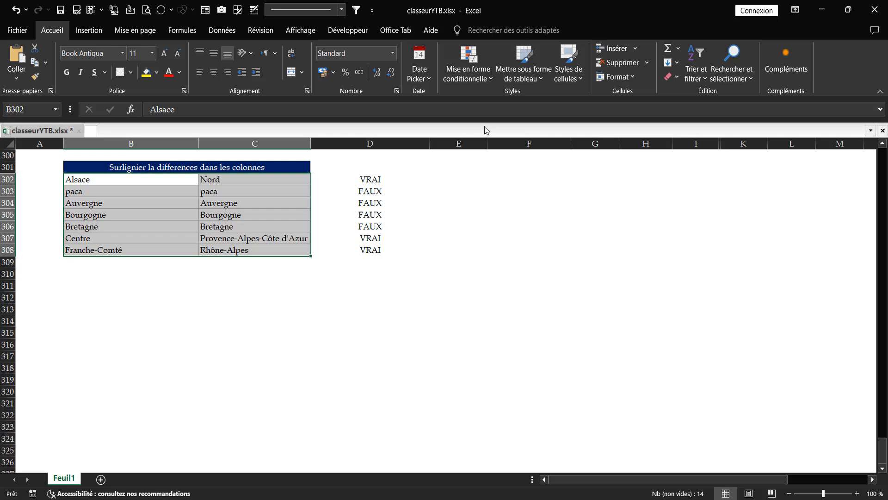
click(488, 81)
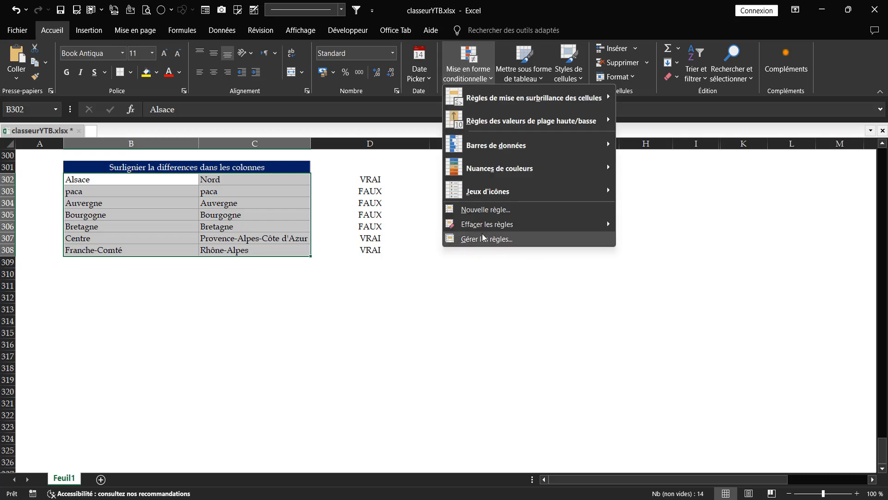
click(483, 210)
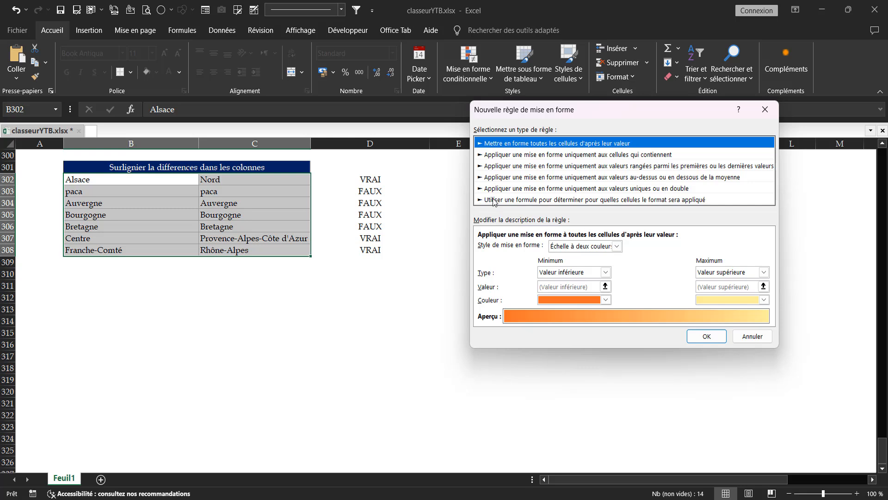
click(494, 200)
click(491, 249)
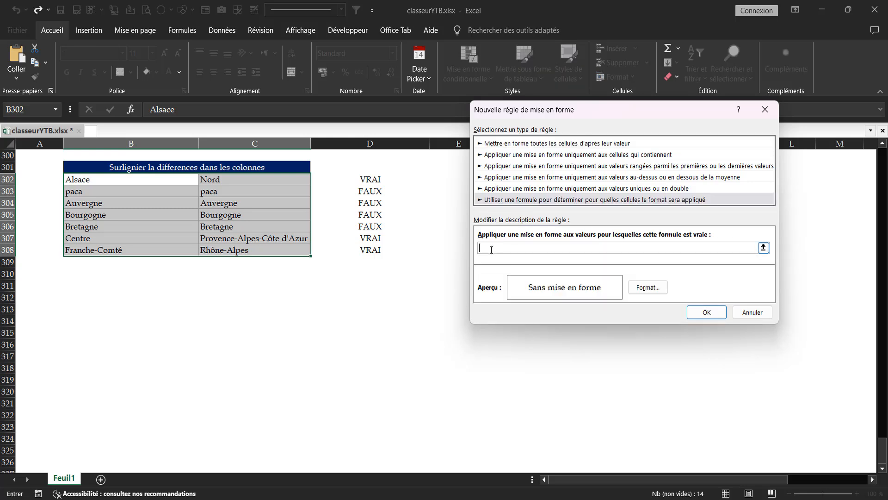
text(=$B302<>$C302)
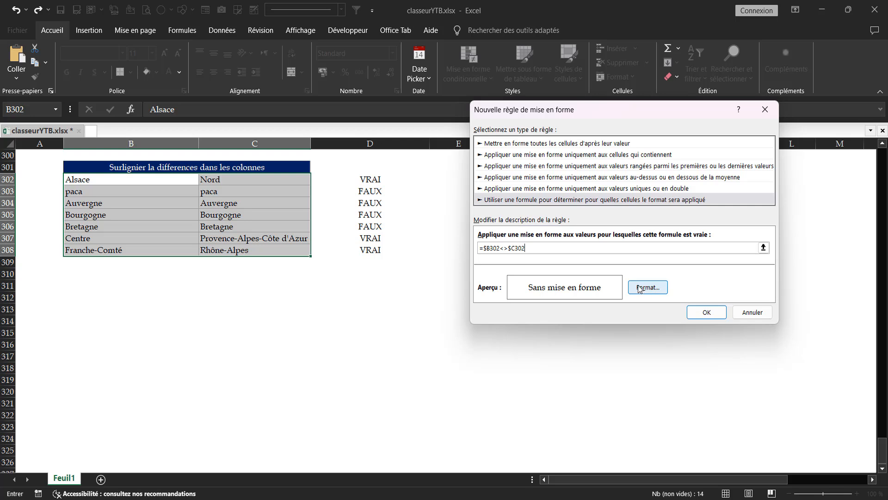
Give the rule a light green background fill and apply it to the selected range
click(639, 288)
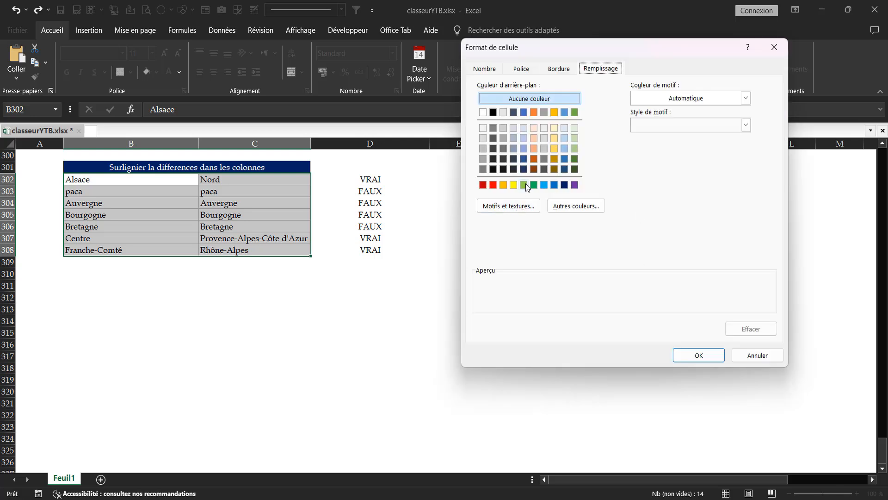
click(523, 185)
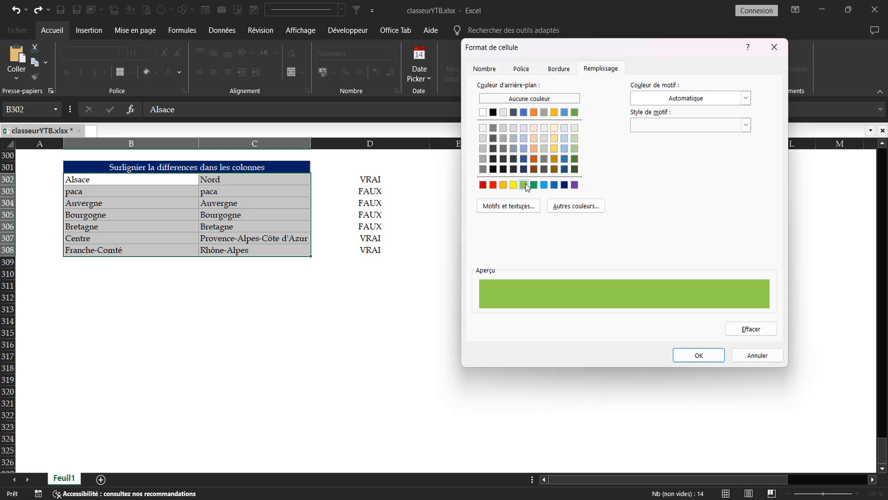
click(712, 358)
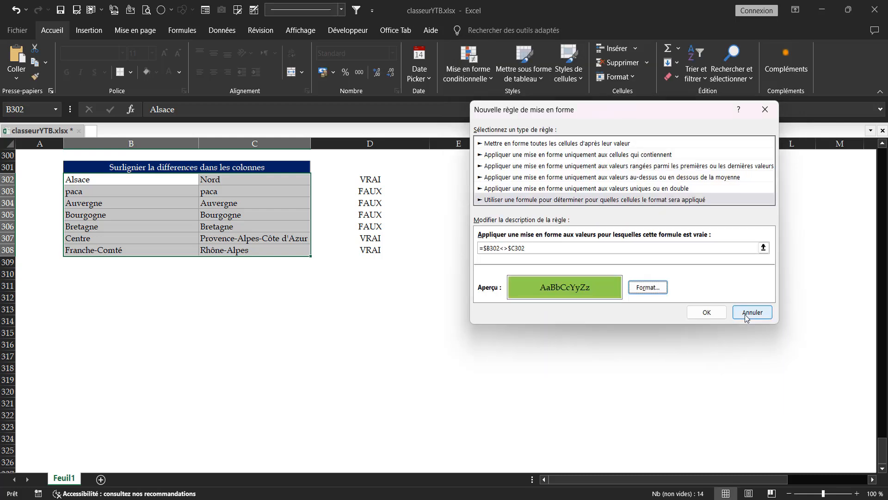
click(701, 311)
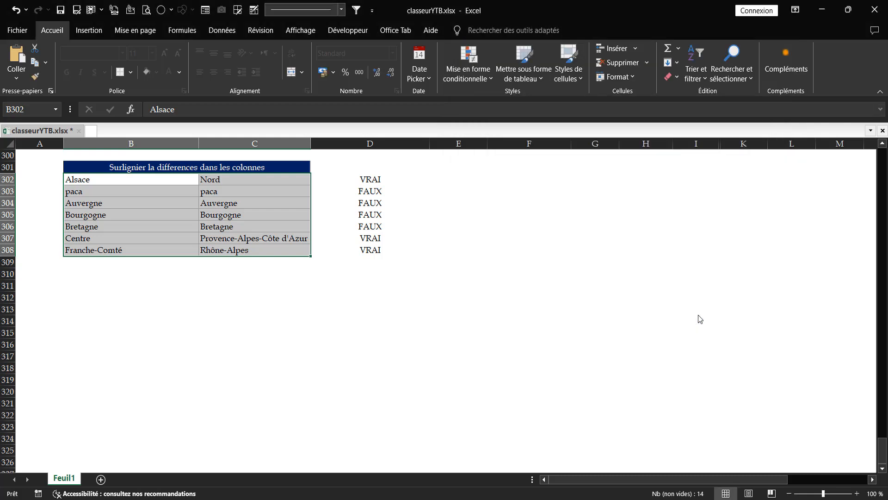
click(476, 301)
Test the highlighting by changing B303 to Alsace, and undo the change
click(121, 192)
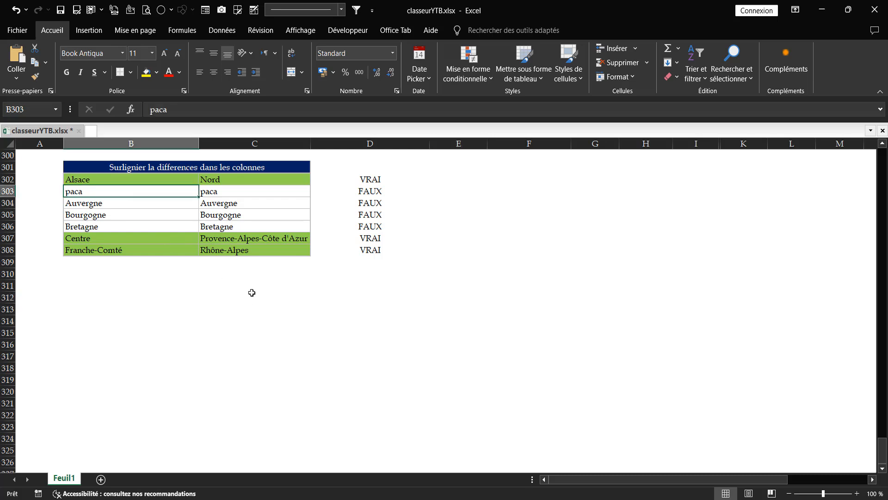
text(Alsa)
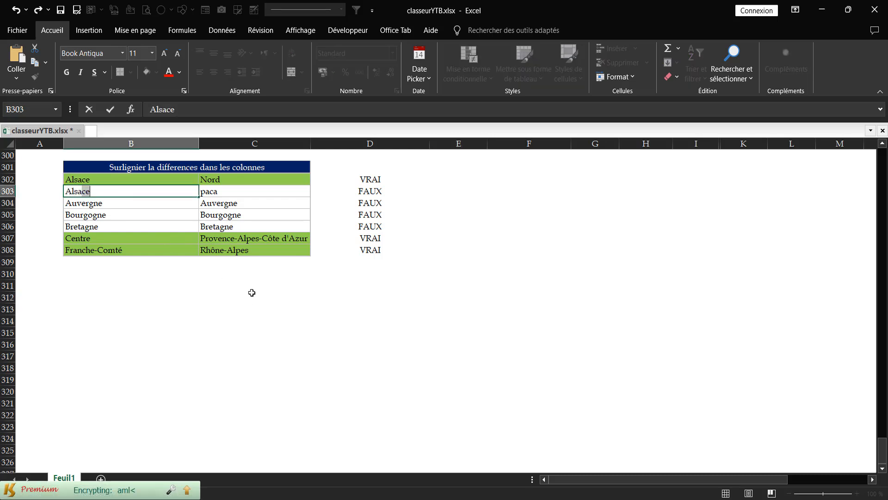
key(Tab)
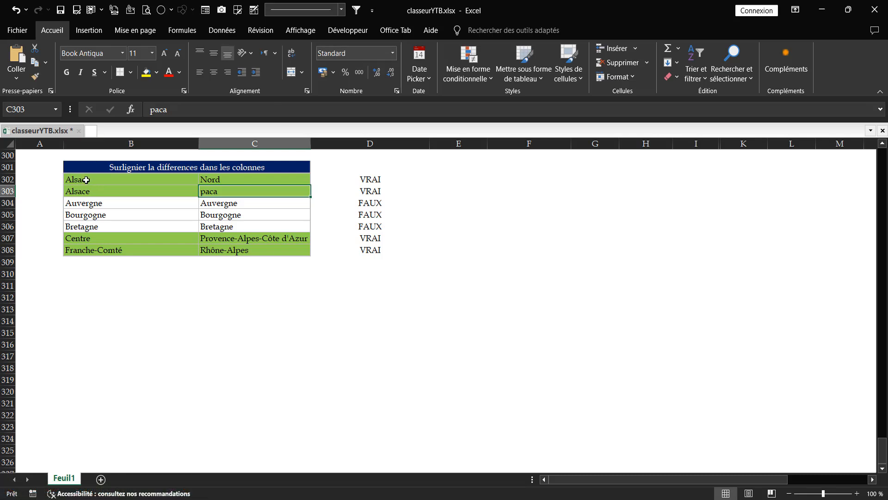
key(ctrl+z)
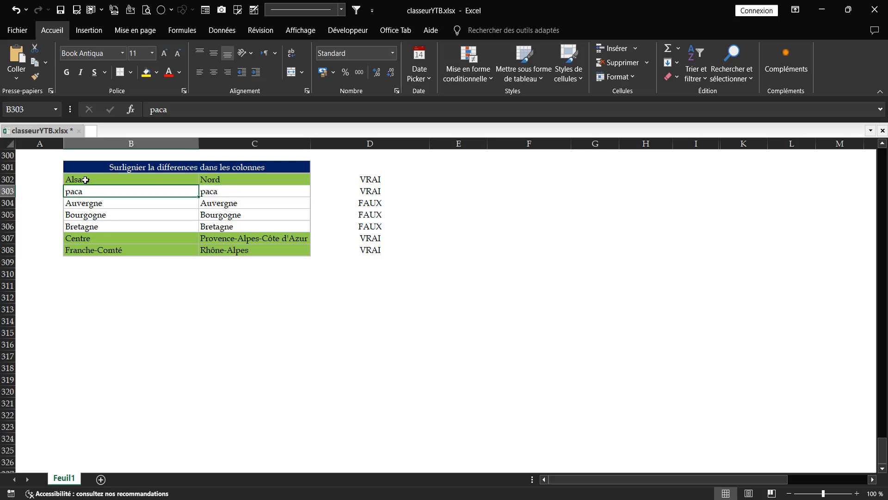
Replace the entry in cell B302 with paca to test the rule on the first row
click(86, 180)
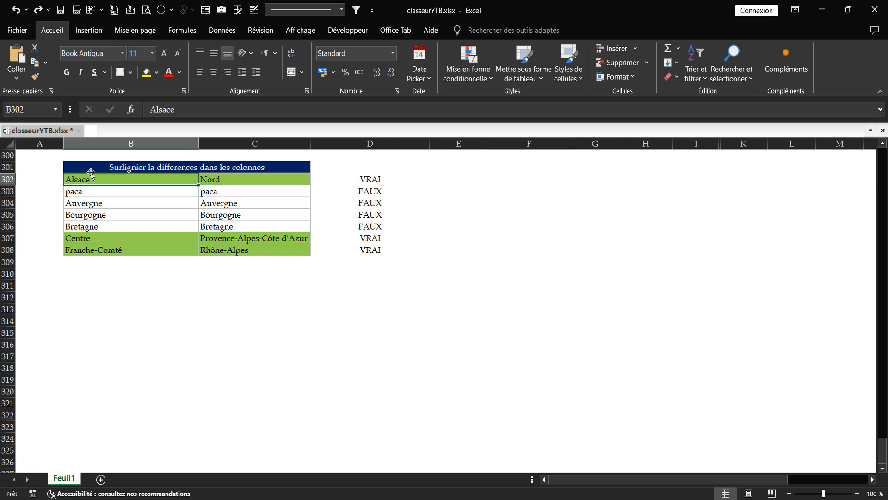
text(paca)
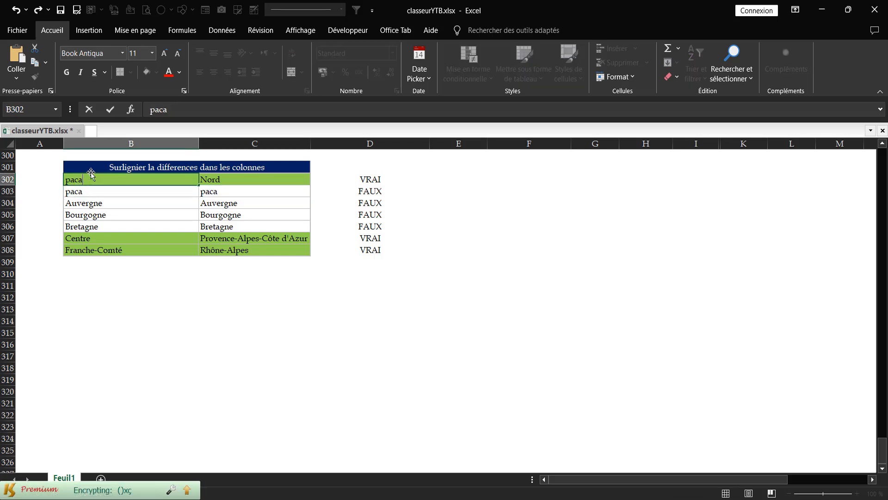
key(Return)
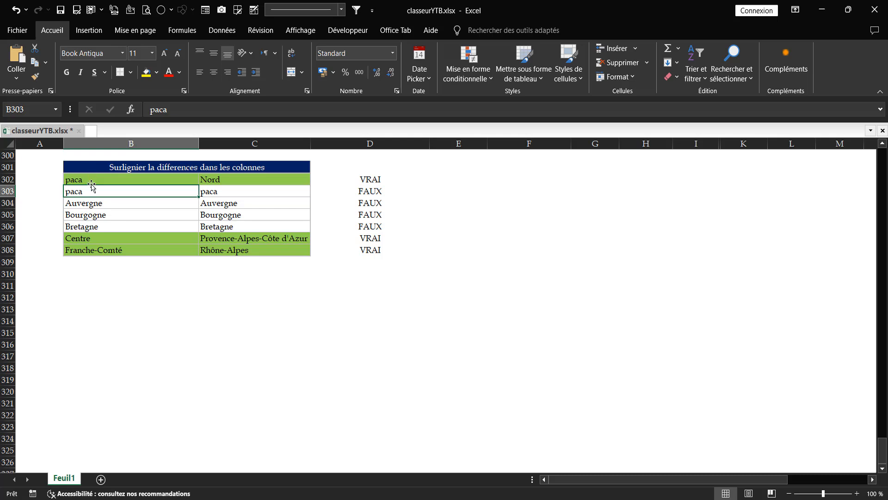
click(102, 182)
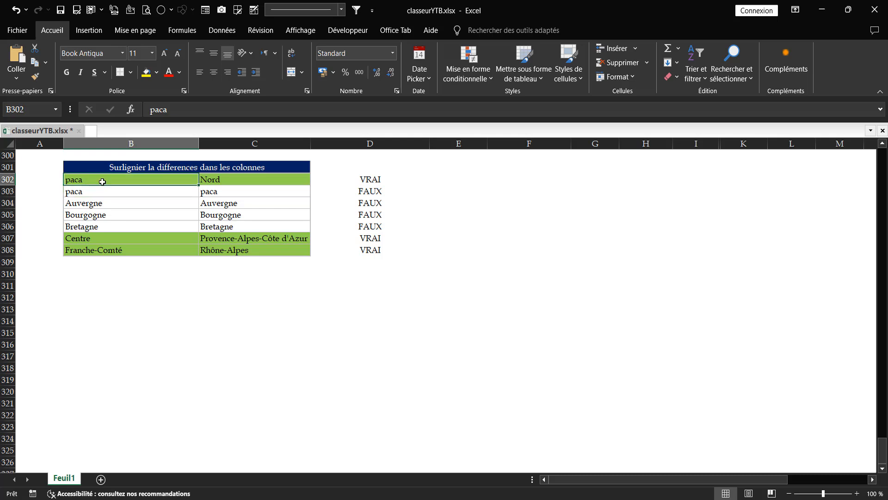
Replace the entry in cell B302 with Nord to test the highlighting rule against a matching value in C302
text(Nord)
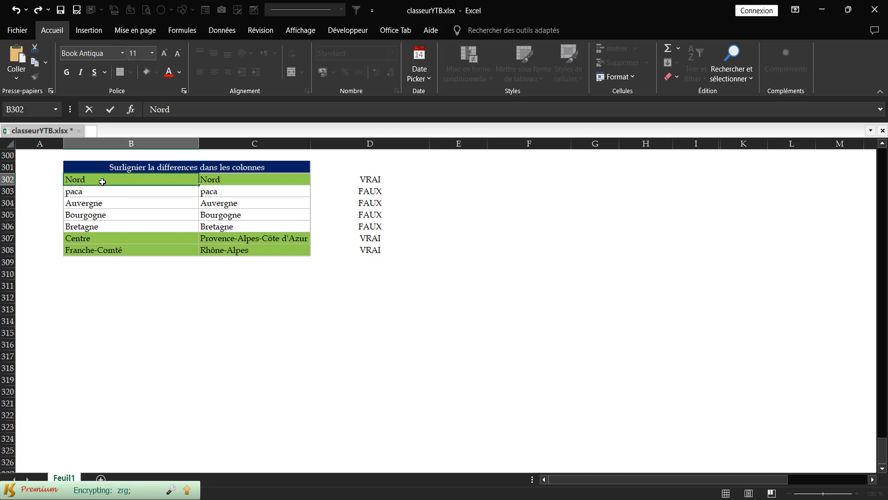
key(Return)
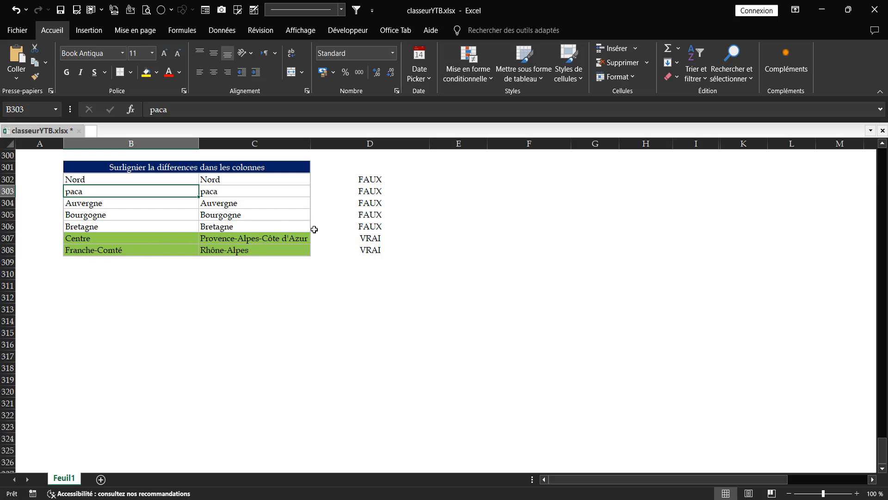
click(342, 264)
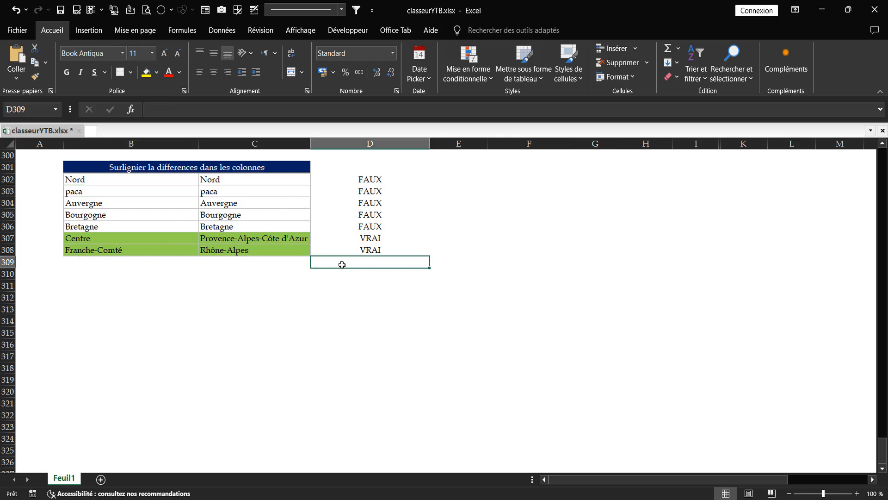
Change cell B302 to Alsace so the first row's two columns differ again
click(107, 178)
text(Als)
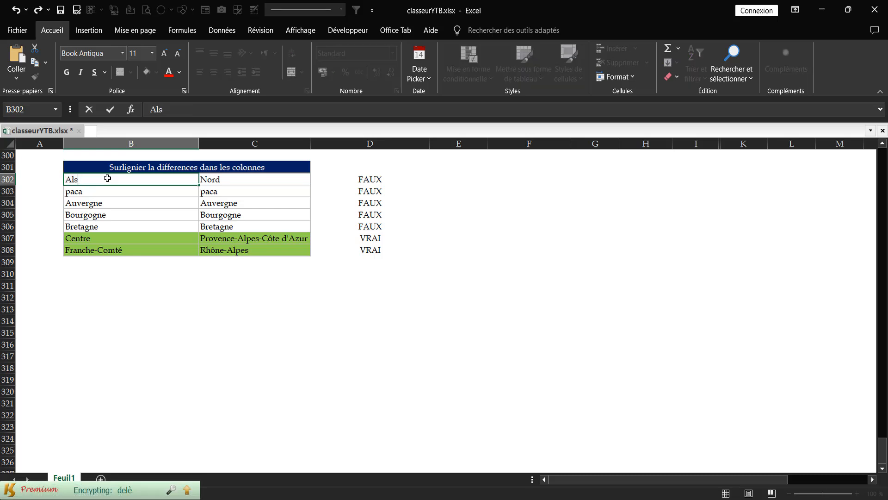
key(BackSpace)
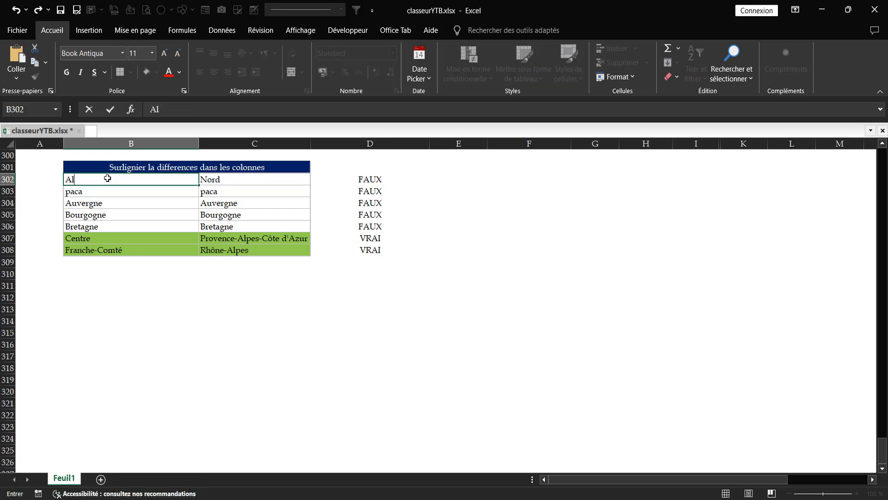
text(sace)
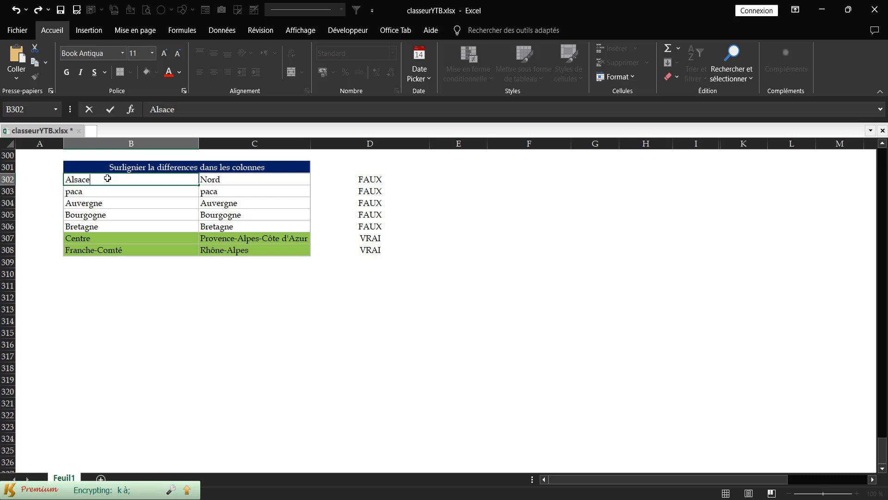
key(Tab)
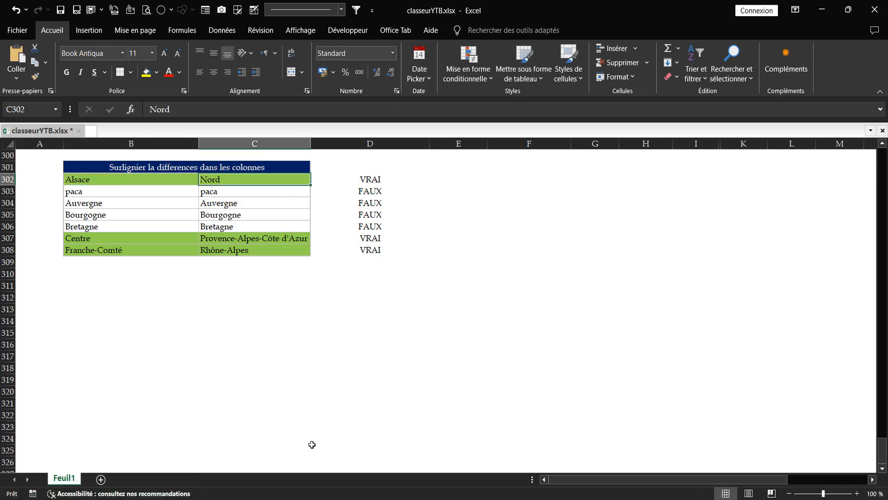